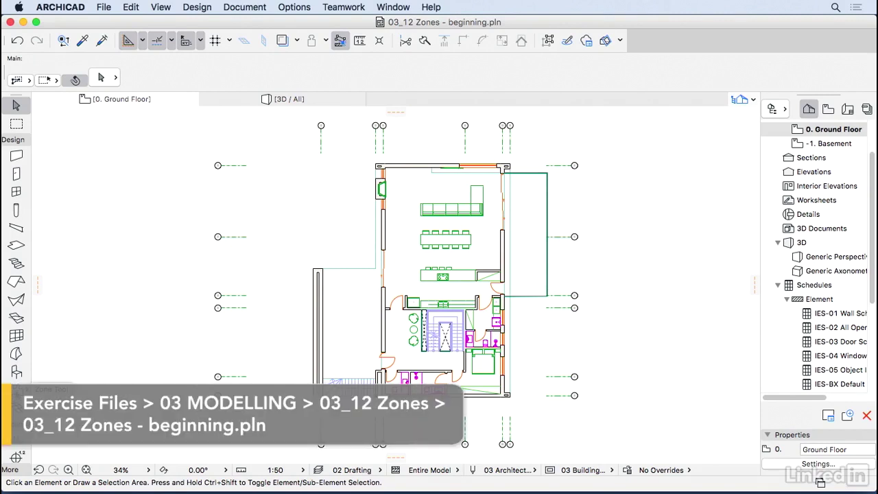
Step: Pick the Zone tool (name Zone, number 03) and zoom into the ground floor plan
left_click(16, 388)
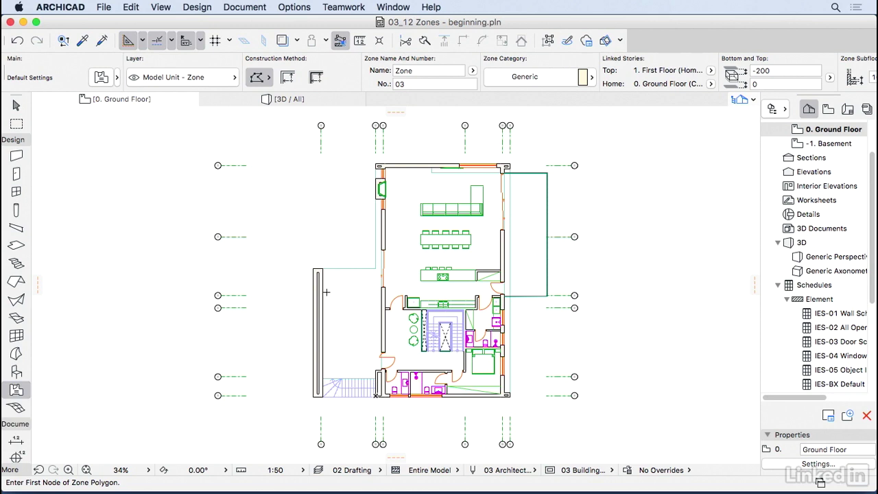
scroll(436, 407, "up", 5)
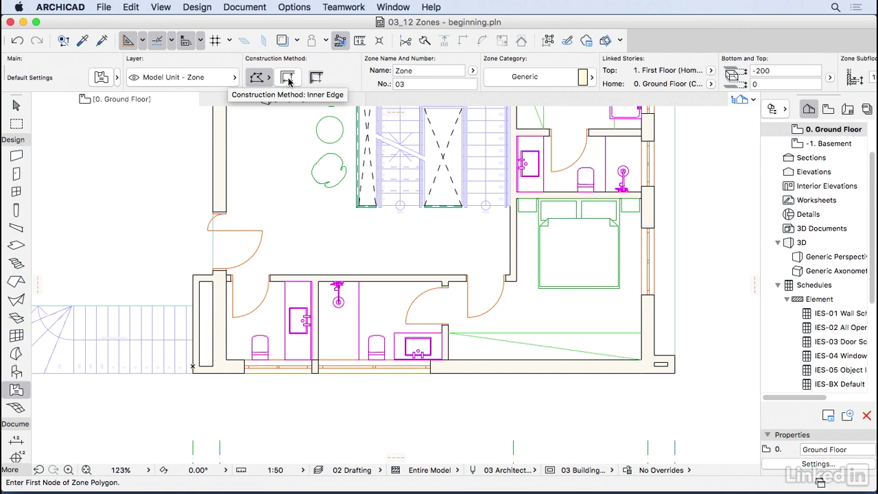
Step: Place an Inner Edge zone in the small bathroom (Zone 03, 4.813 m²), then return to the Arrow tool
left_click(288, 79)
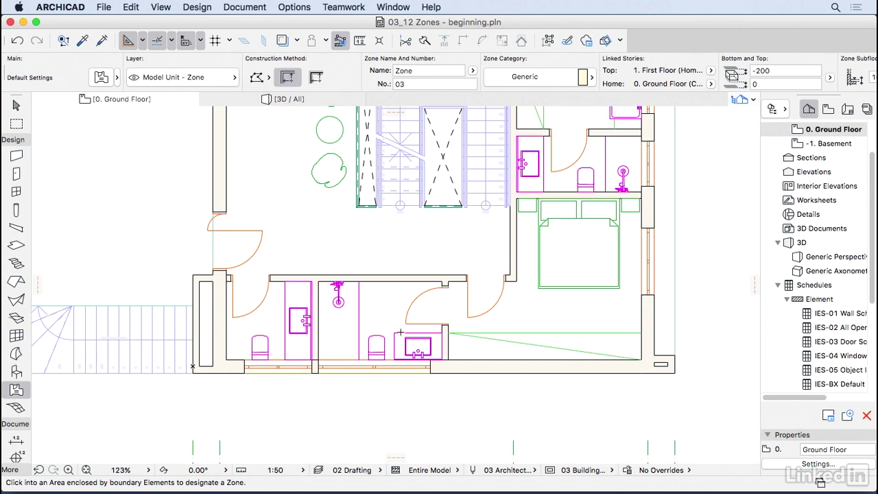
scroll(401, 332, "up", 3)
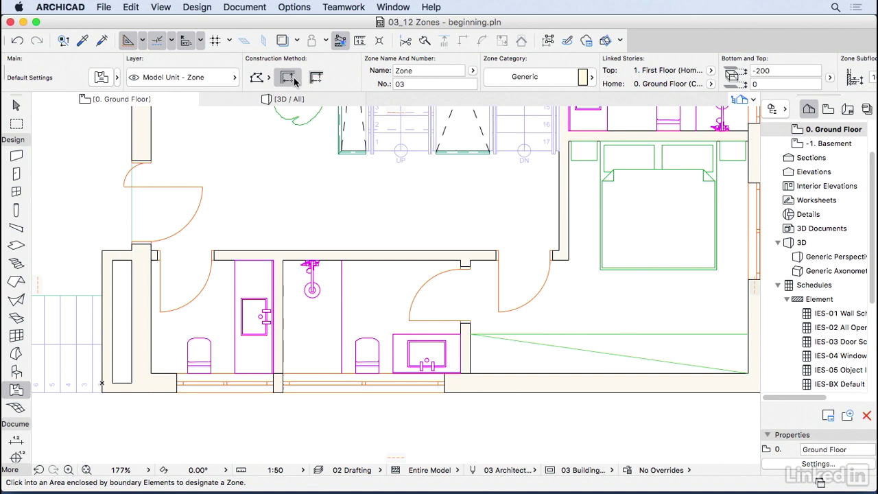
left_click(380, 303)
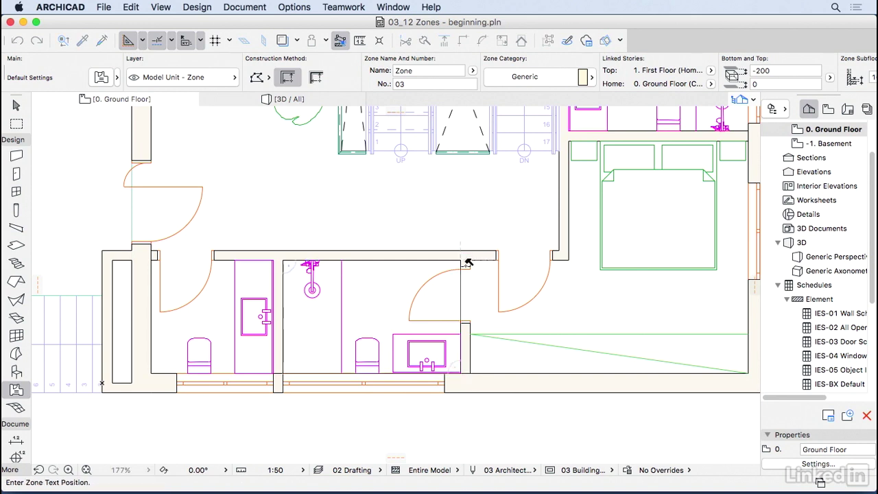
scroll(430, 345, "up", 2)
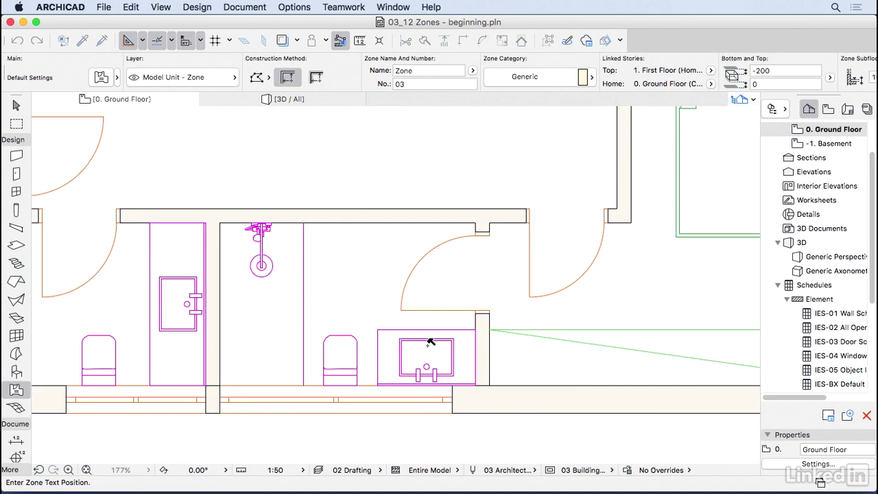
left_click(390, 274)
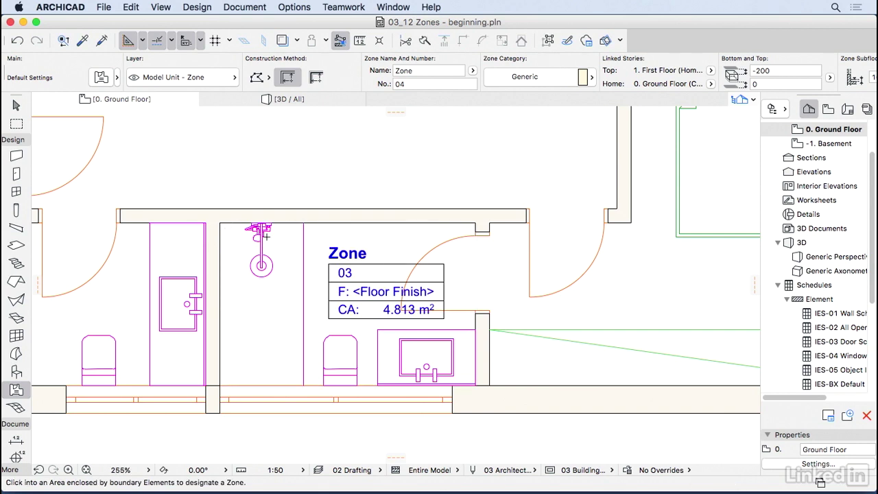
left_click(17, 105)
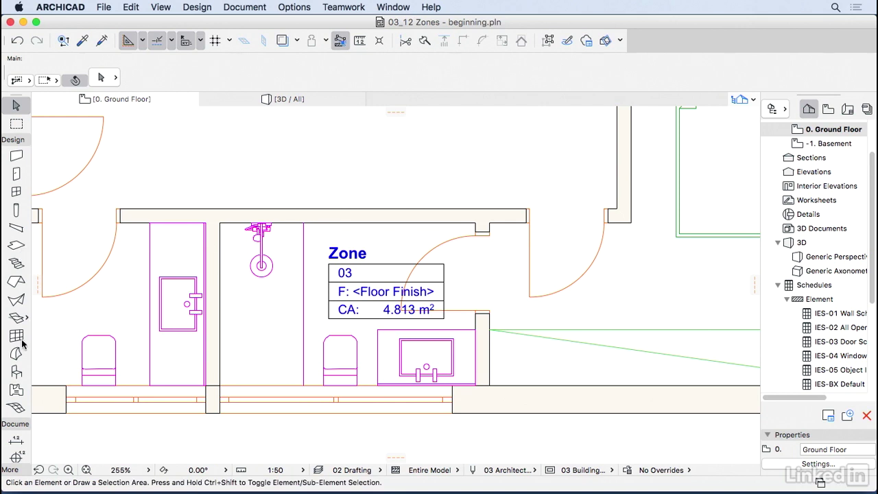
Step: Reselect the Zone tool in Manual polygon mode and start the kitchen outline at its first corner
left_click(16, 389)
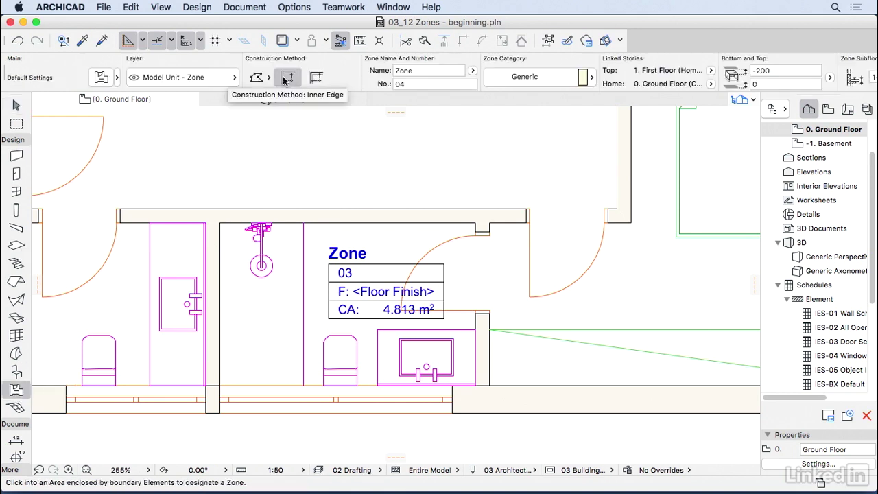
left_click(259, 80)
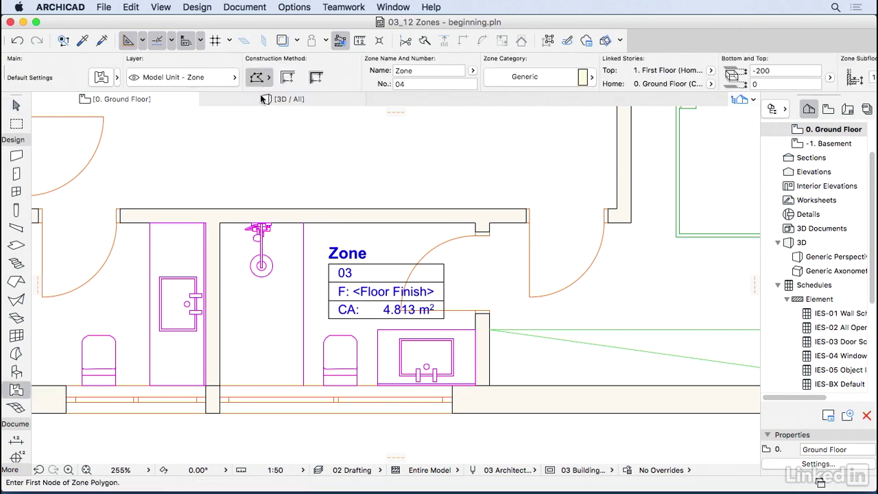
scroll(277, 158, "down", 5)
middle_click_drag(280, 158, 293, 440)
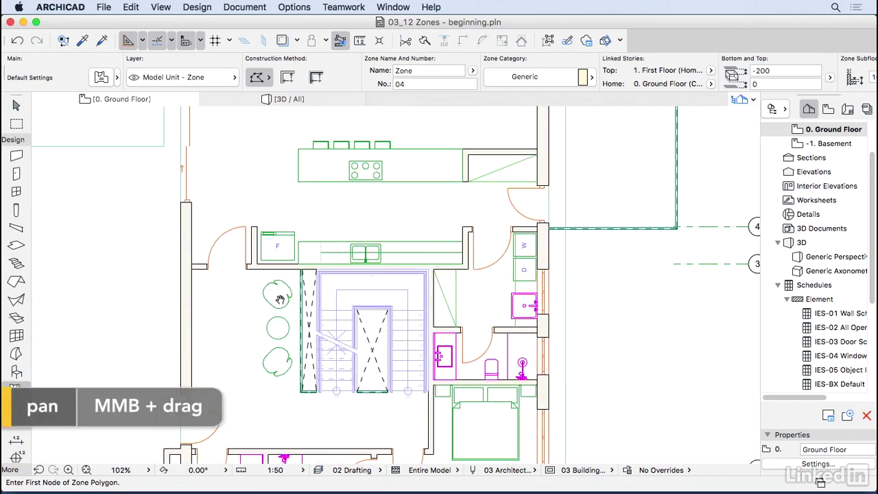
scroll(212, 203, "up", 1)
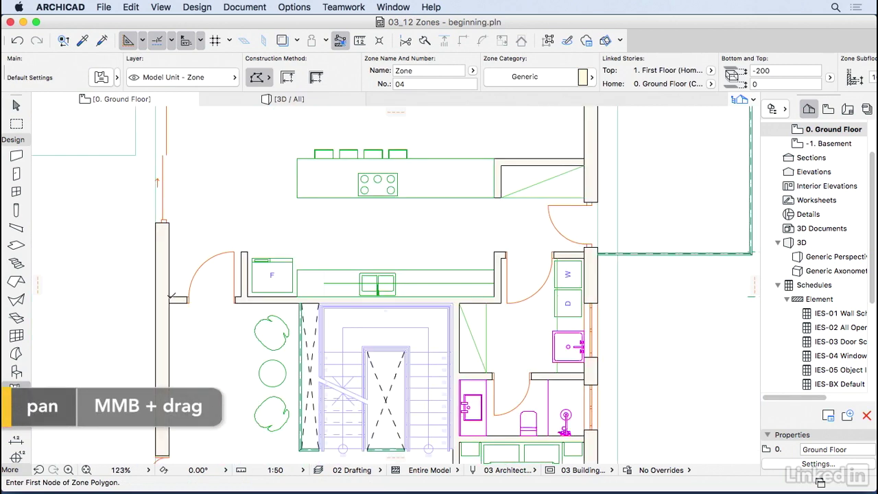
left_click(240, 297)
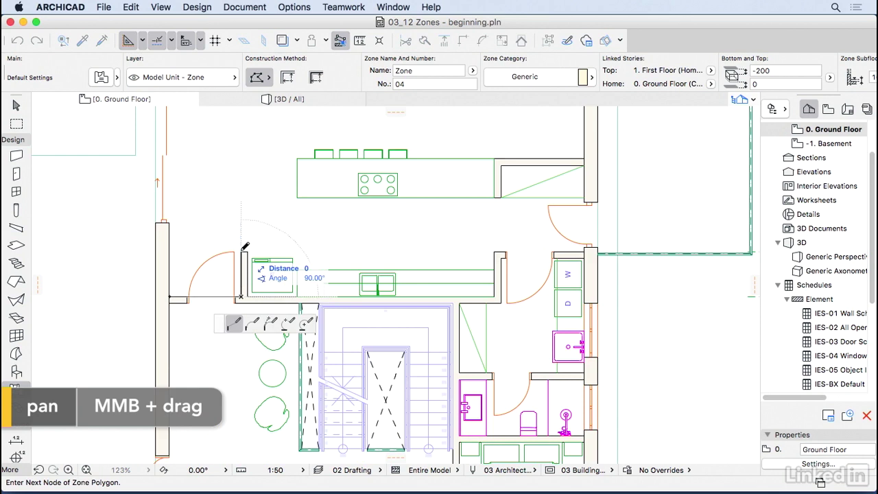
scroll(245, 246, "up", 4)
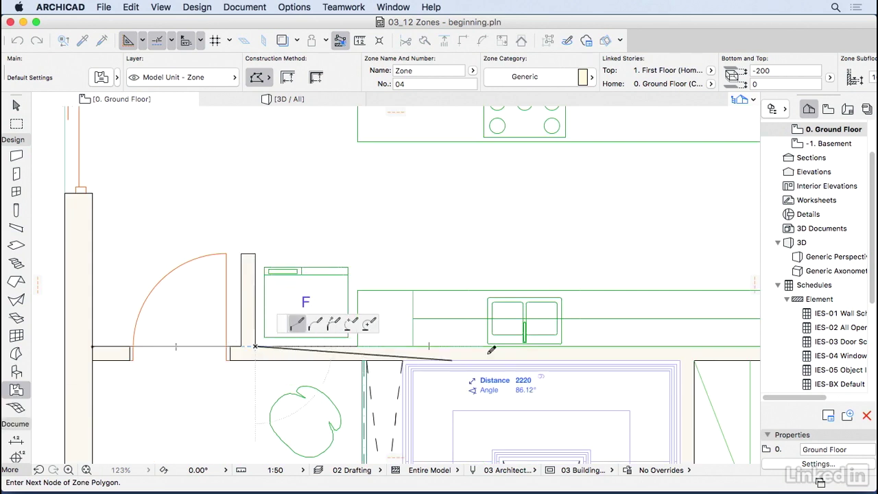
scroll(492, 350, "right", 5)
left_click(382, 206)
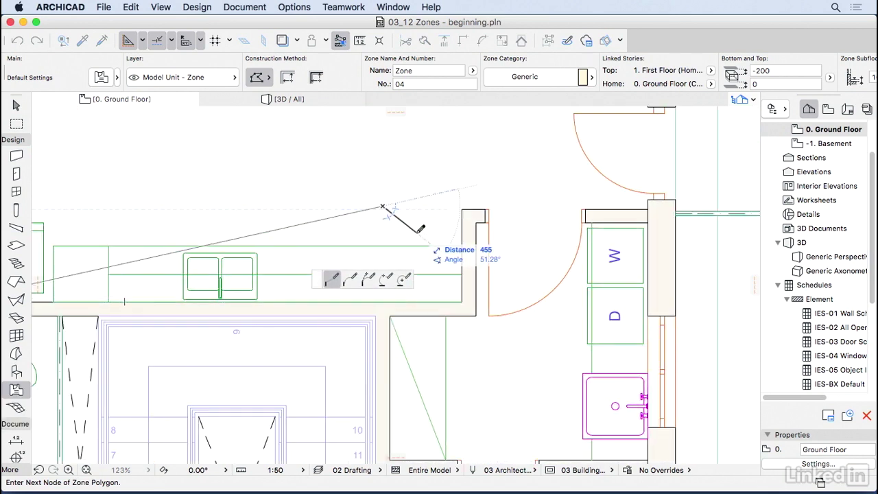
key("BackSpace")
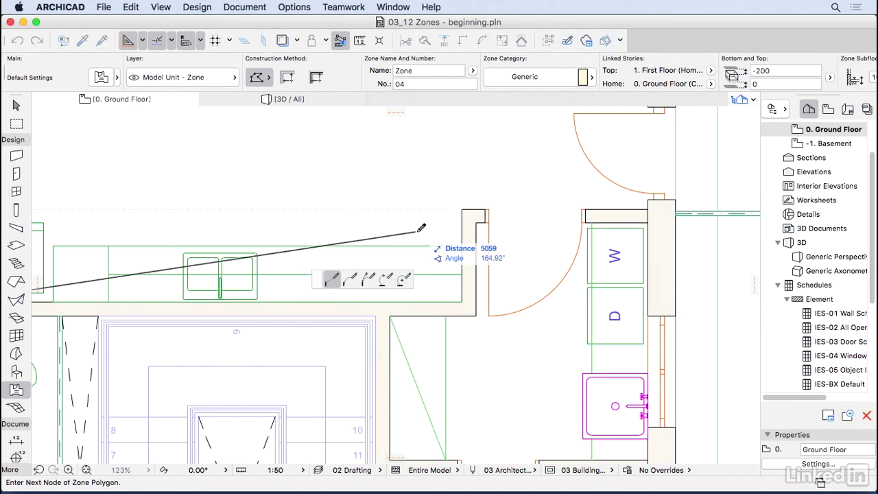
Step: Trace the kitchen outline along the walls, around the top-right corner and the wall recess
left_click(466, 297)
left_click(462, 210)
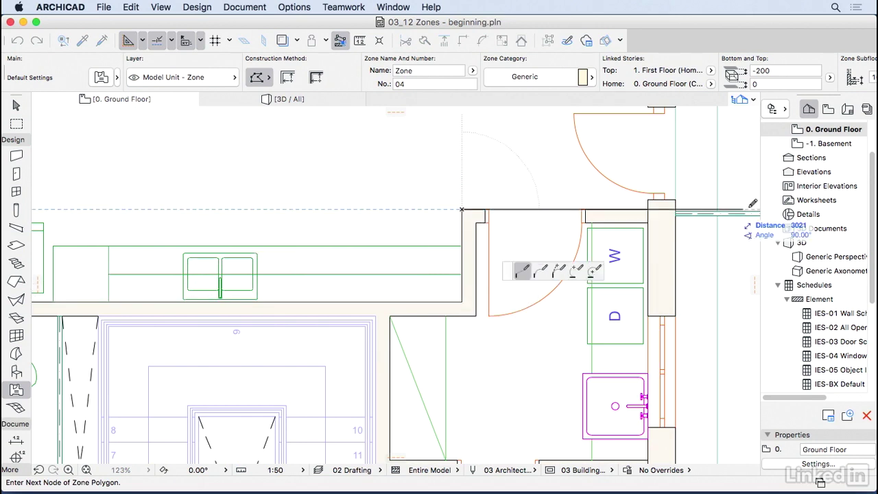
left_click(649, 210)
scroll(652, 206, "up", 5)
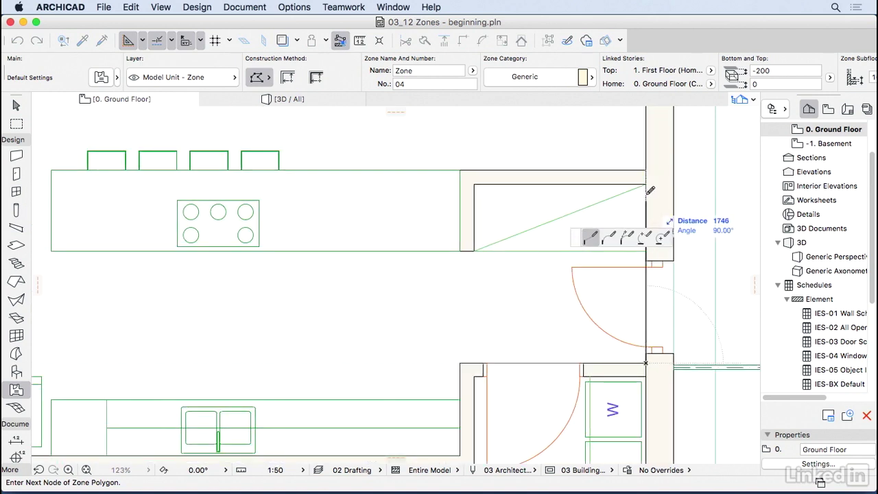
left_click(649, 180)
left_click(474, 182)
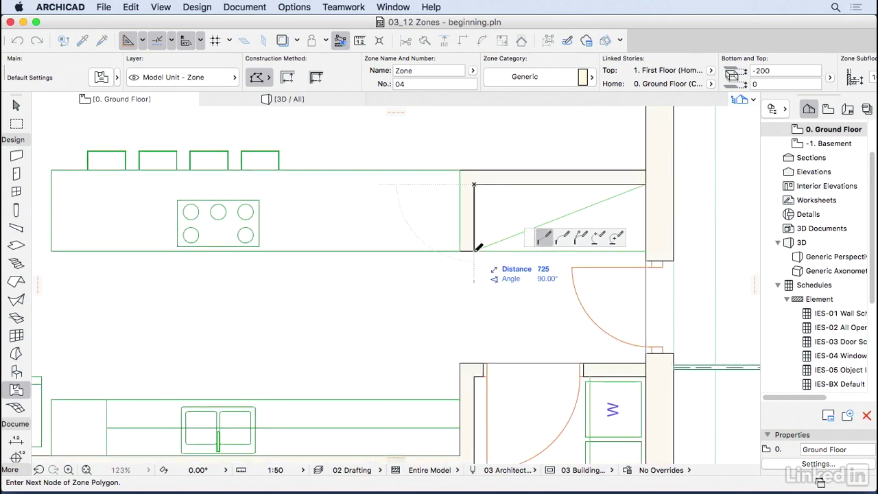
left_click(474, 250)
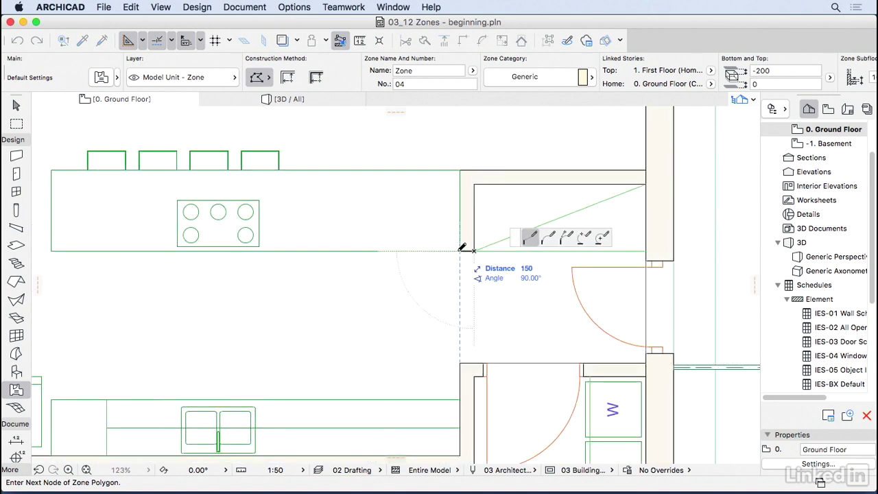
left_click(460, 170)
scroll(219, 186, "down", 3)
scroll(357, 249, "up", 3)
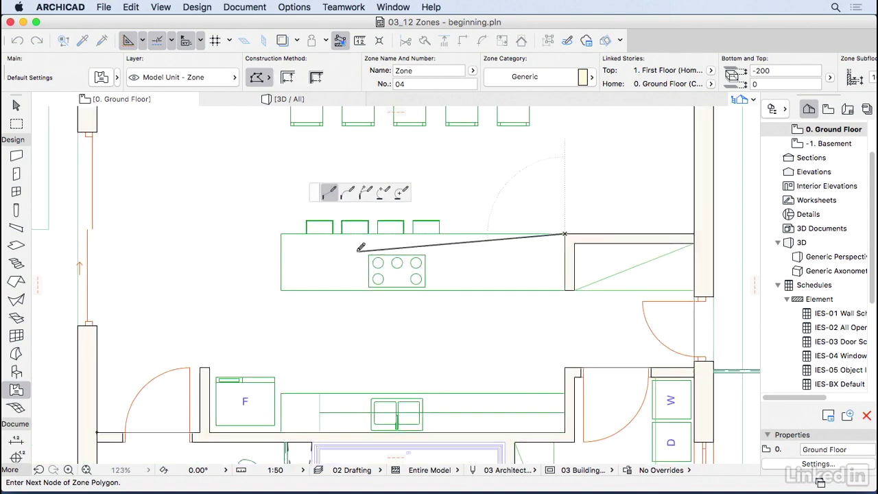
scroll(355, 364, "up", 1)
scroll(357, 360, "down", 3)
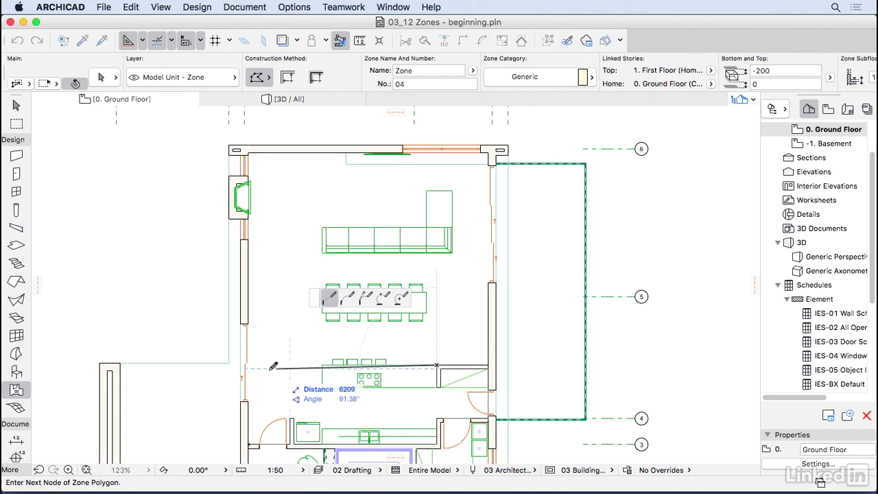
scroll(268, 357, "up", 4)
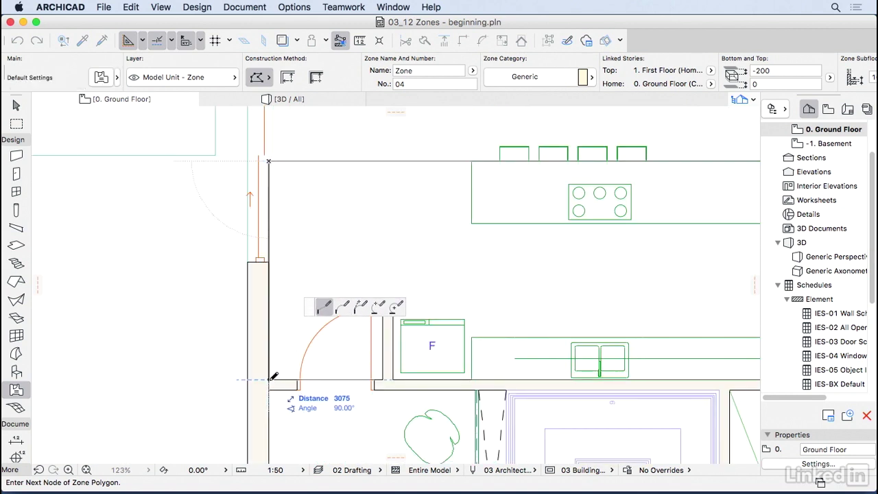
Step: Close the kitchen outline and place the Zone 04 stamp, which reads 26.080 m²
left_click(273, 377)
scroll(412, 302, "down", 2)
scroll(258, 262, "right", 3)
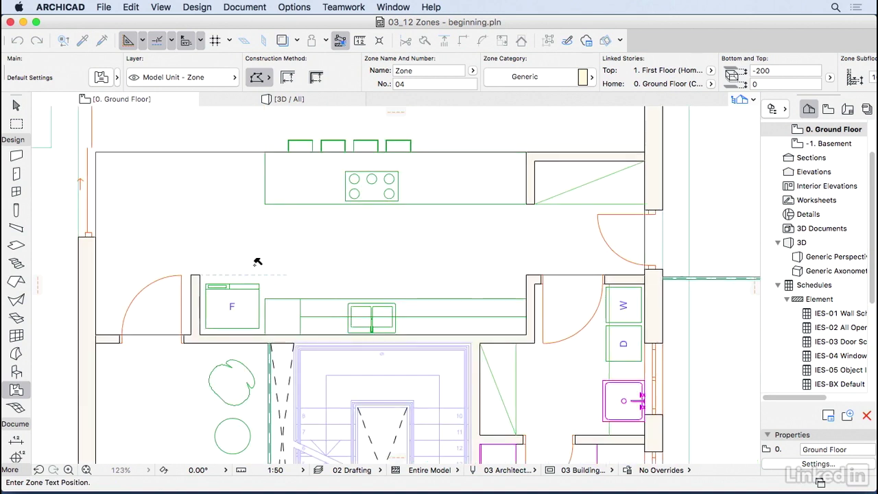
left_click(363, 246)
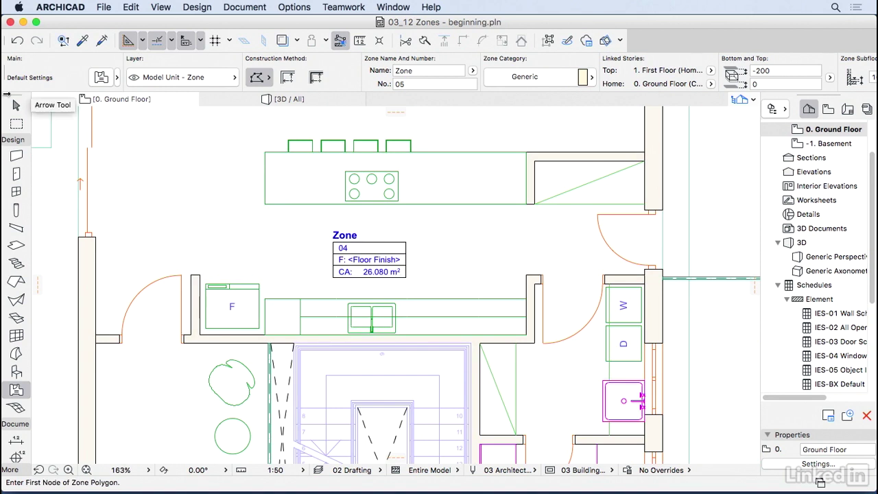
Step: Switch to the Arrow tool and select the Zone 04 kitchen zone
left_click(15, 104)
scroll(180, 197, "down", 3)
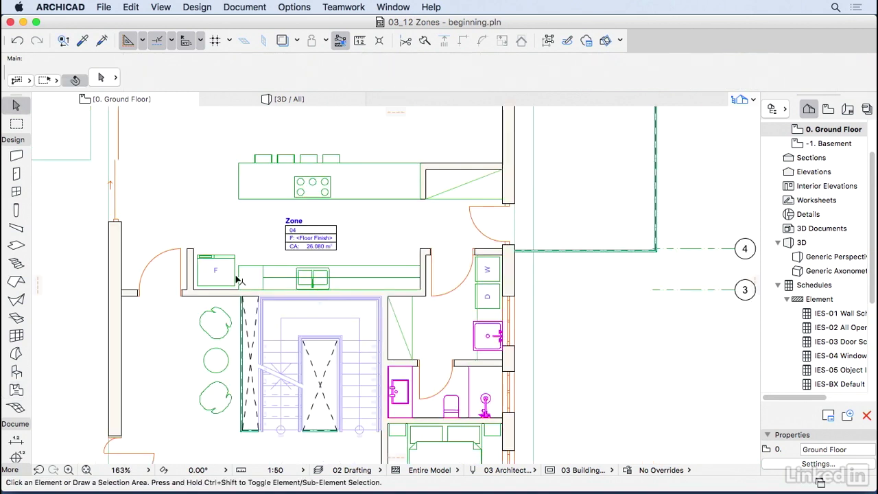
scroll(254, 277, "down", 3)
scroll(271, 274, "left", 2)
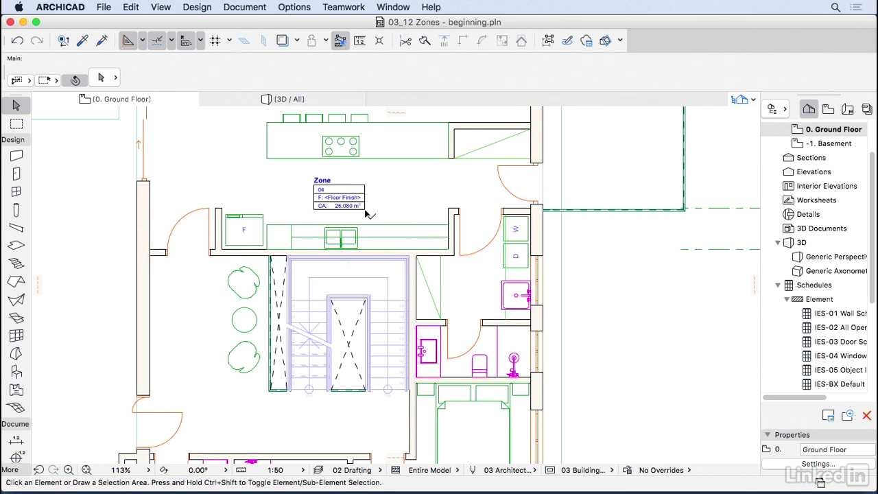
left_click(366, 214)
scroll(349, 199, "up", 5)
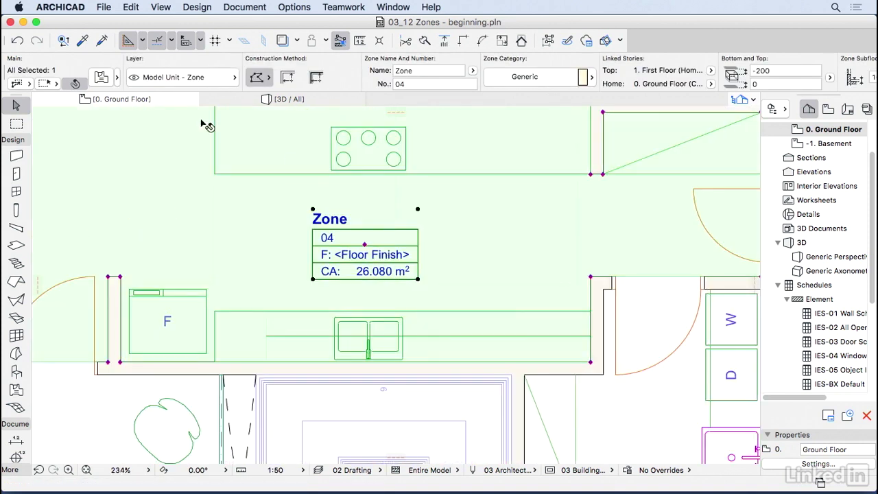
Step: Open Zone 04's settings, reposition and heighten the dialog, and show the Category list
left_click(101, 78)
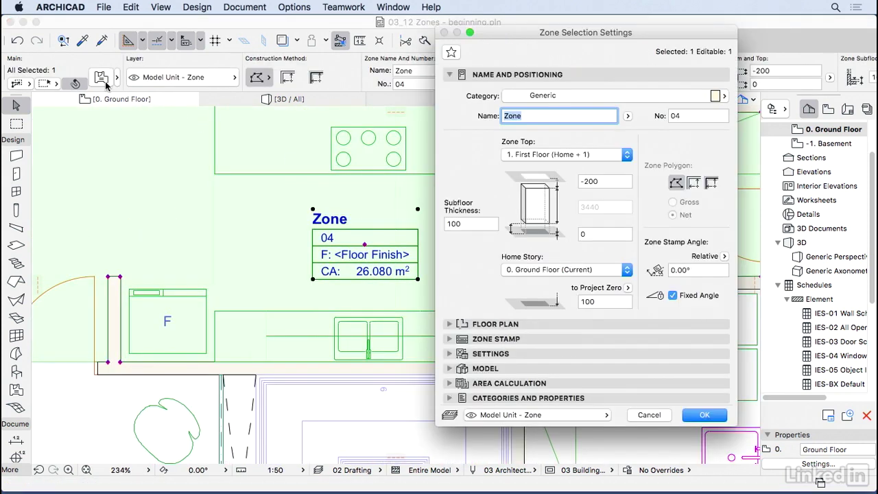
left_click_drag(546, 34, 422, 29)
left_click_drag(546, 418, 546, 472)
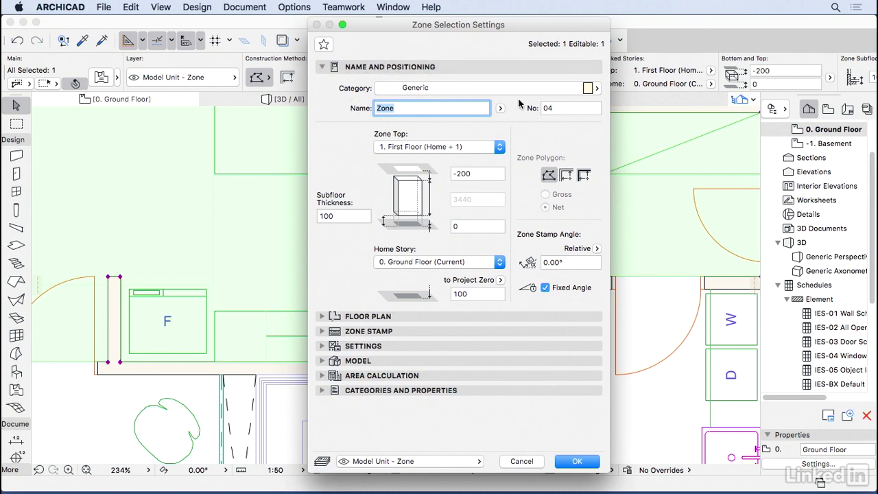
left_click(575, 89)
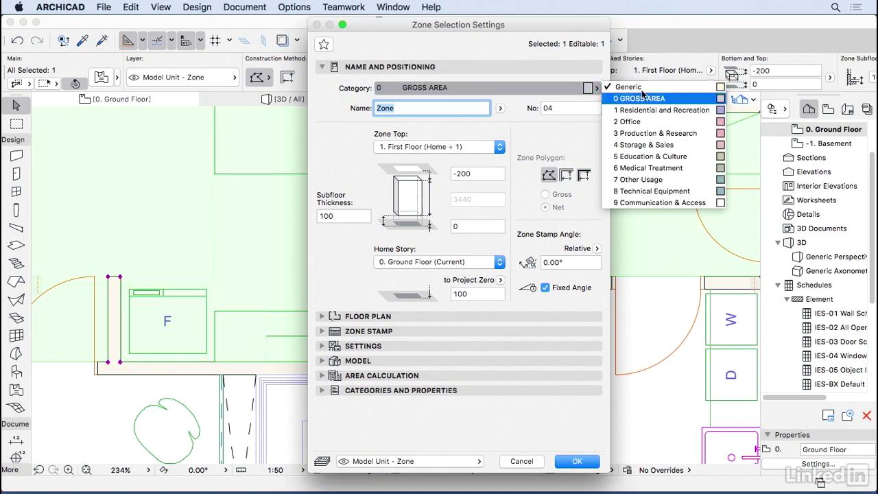
Step: Keep category Generic, rename the zone to Kitchen, and shift the dialog to reveal the stamp
left_click(519, 110)
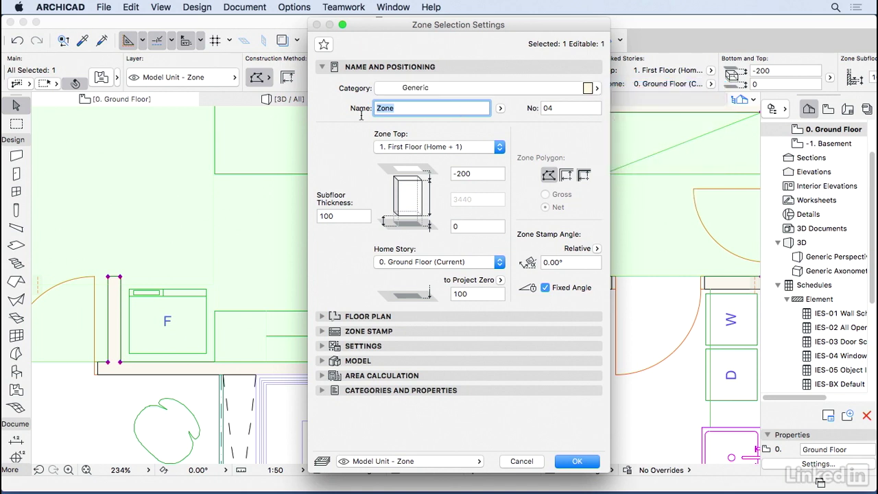
type("Kitchen")
left_click_drag(532, 26, 670, 34)
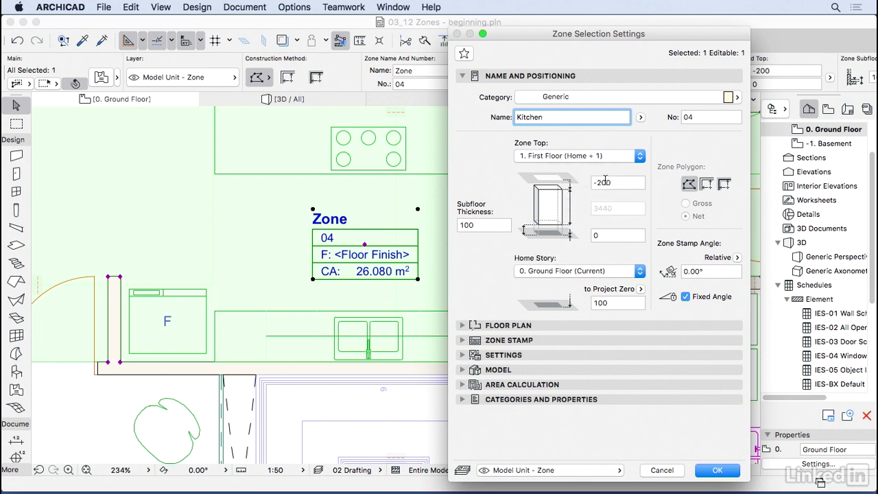
Step: Set subfloor thickness to 0 and the zone top offset to -300
left_click_drag(494, 224, 443, 222)
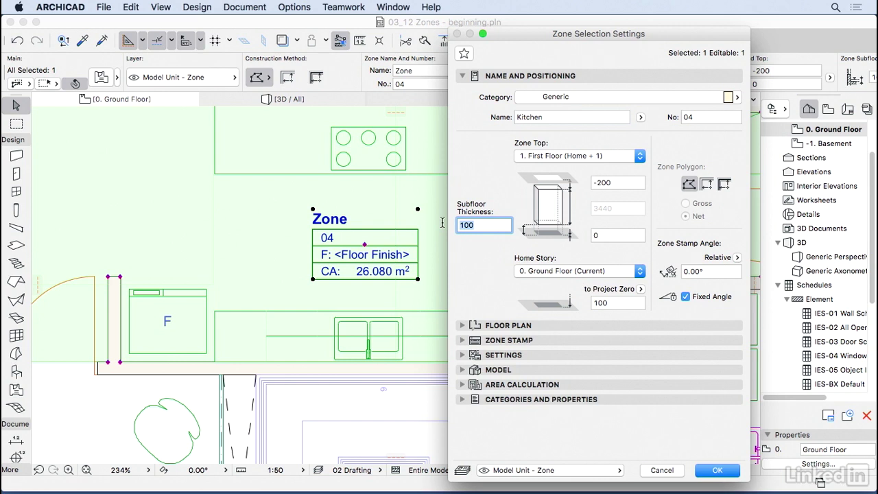
type("0")
left_click(612, 182)
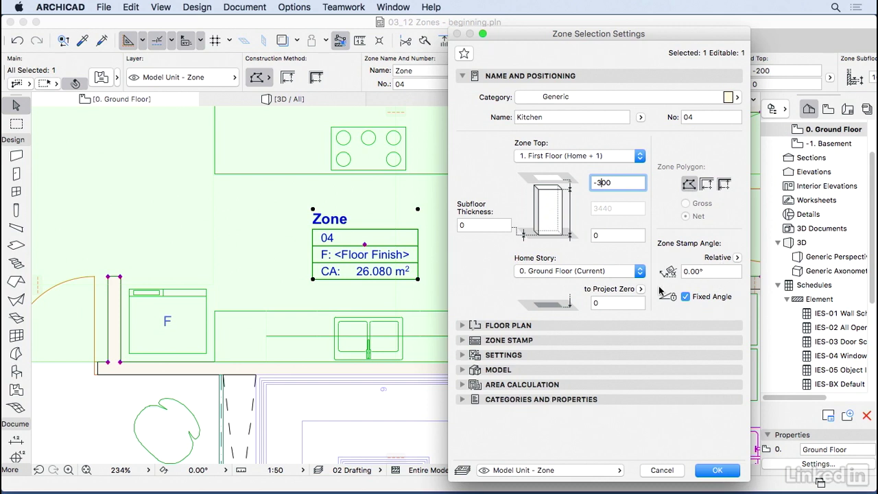
left_click(681, 268)
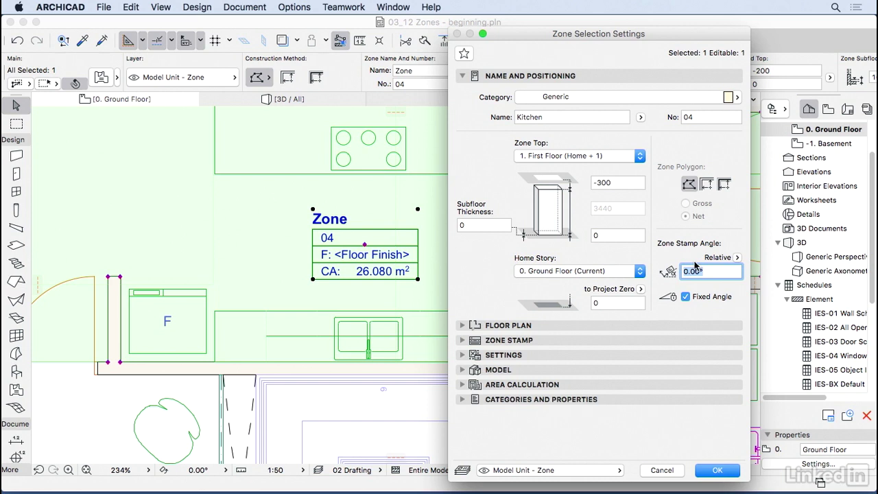
left_click(660, 76)
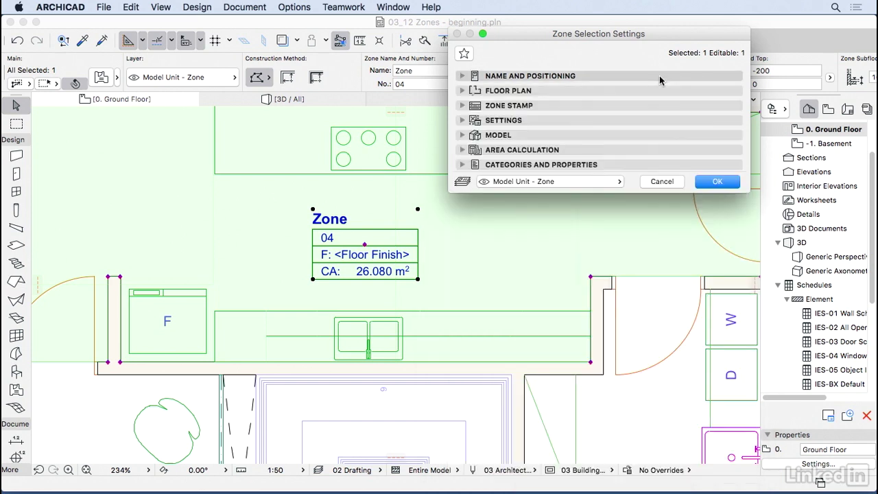
Step: Delete the stamp's Content Order rows, from Custom Text up to Identification, leaving Zone Name
left_click(535, 121)
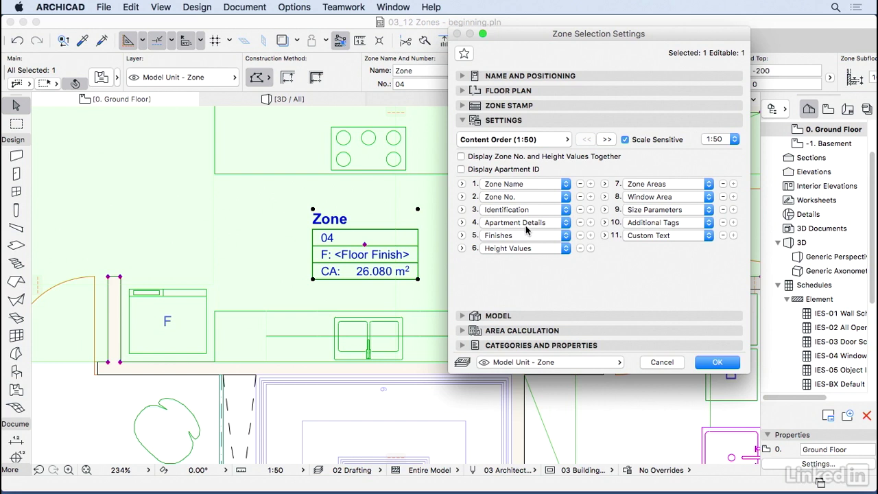
left_click(723, 235)
left_click(723, 222)
left_click(723, 210)
left_click(722, 197)
left_click(723, 183)
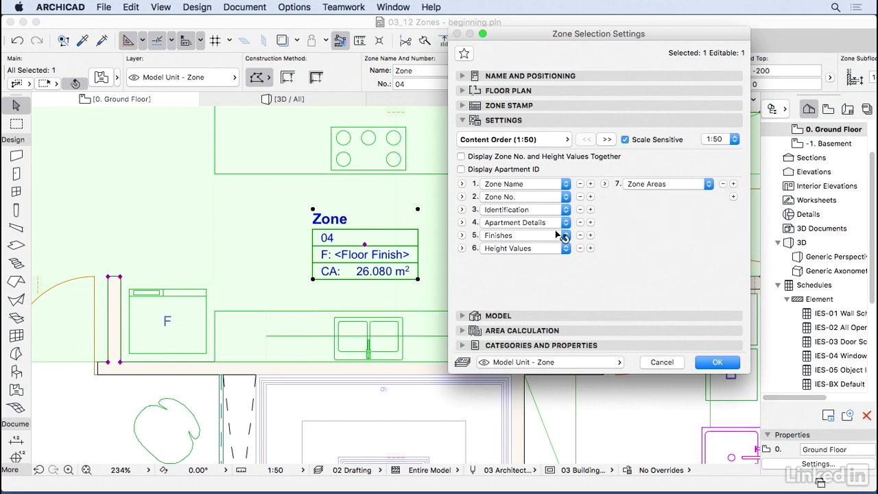
left_click(580, 248)
left_click(580, 236)
left_click(580, 222)
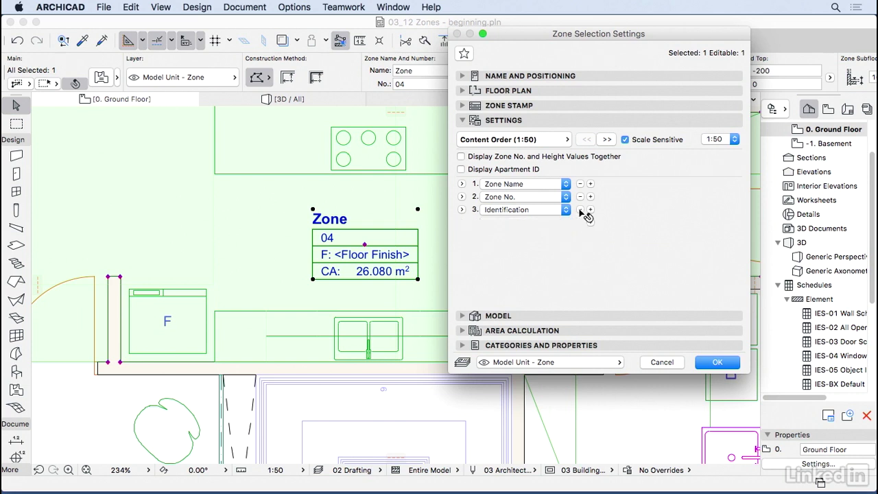
left_click(580, 209)
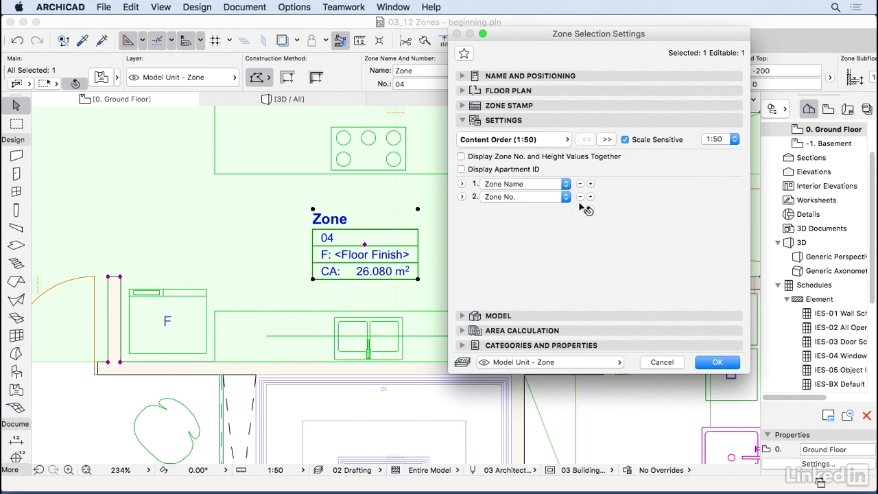
Step: Set the second stamp line to Zone Areas and remove the extra empty third line
left_click(541, 199)
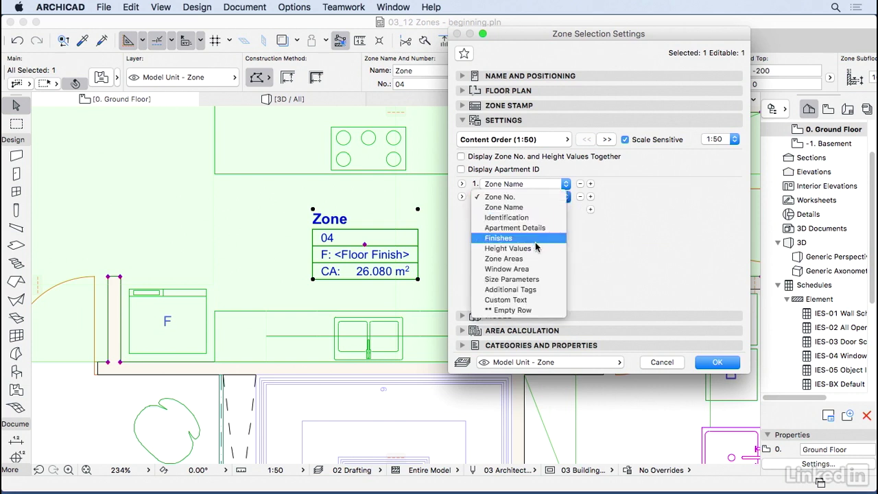
left_click(525, 258)
left_click(590, 209)
left_click(559, 210)
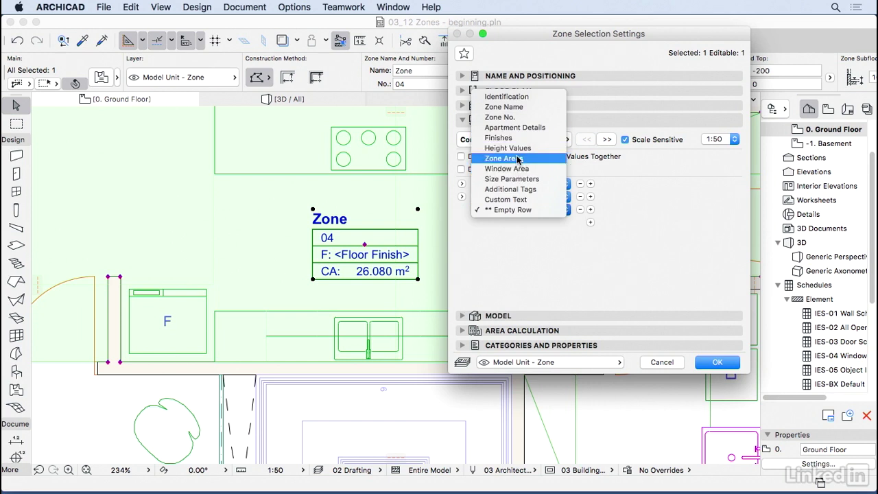
left_click(619, 220)
left_click(580, 209)
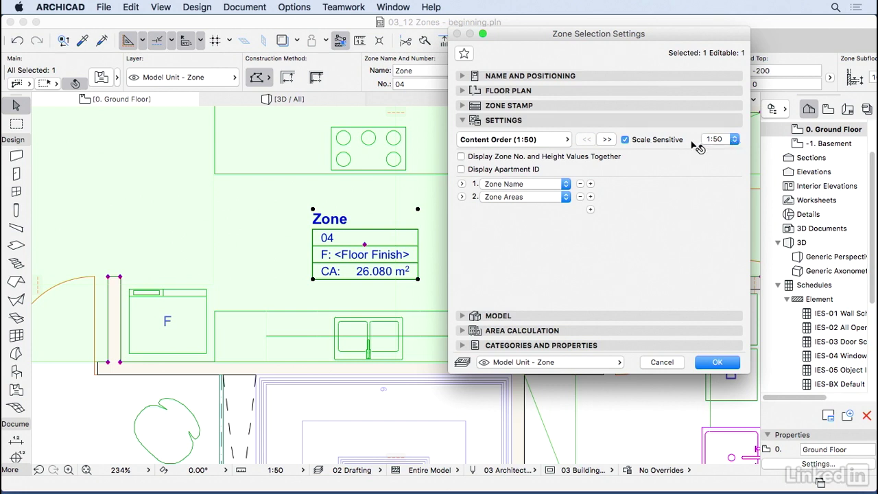
left_click(722, 140)
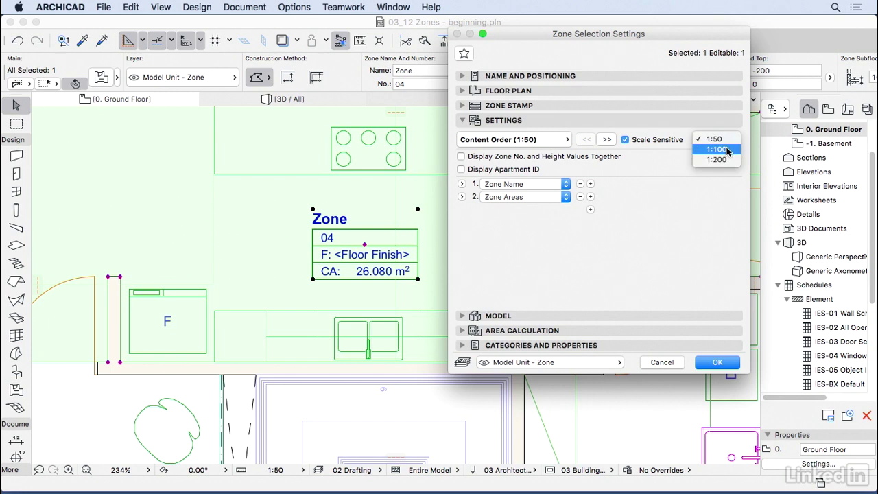
left_click(727, 149)
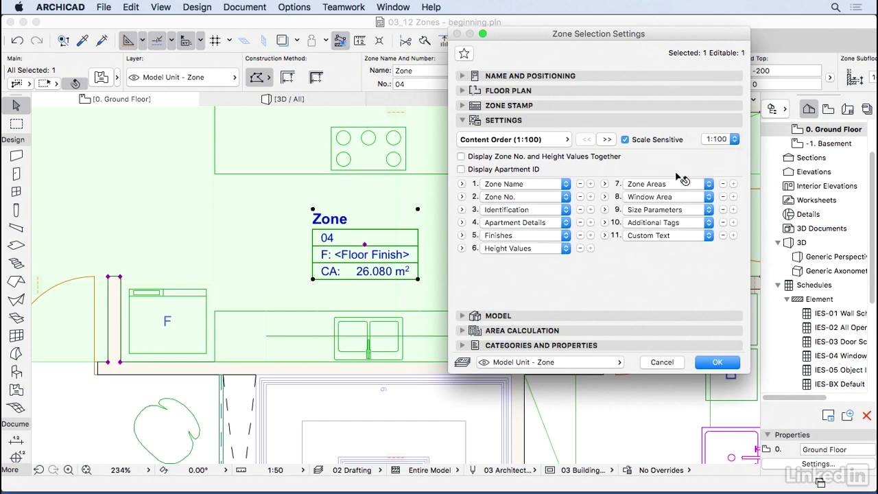
left_click(722, 141)
left_click(716, 128)
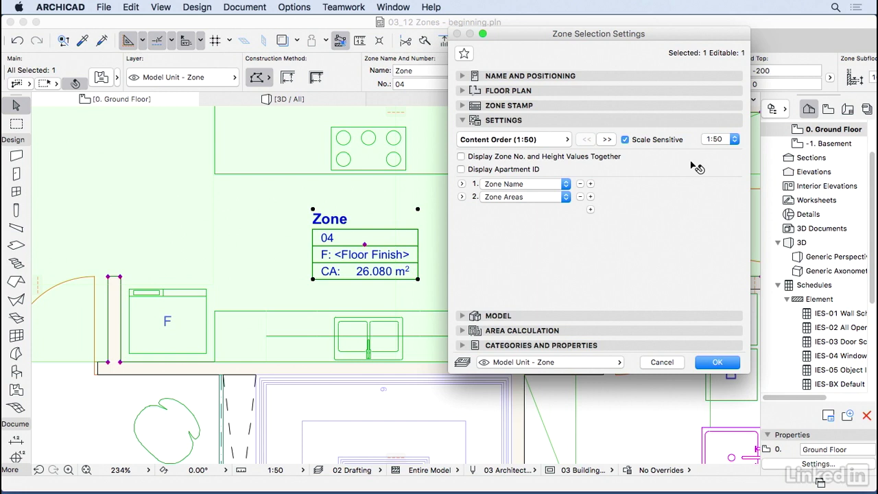
left_click(717, 140)
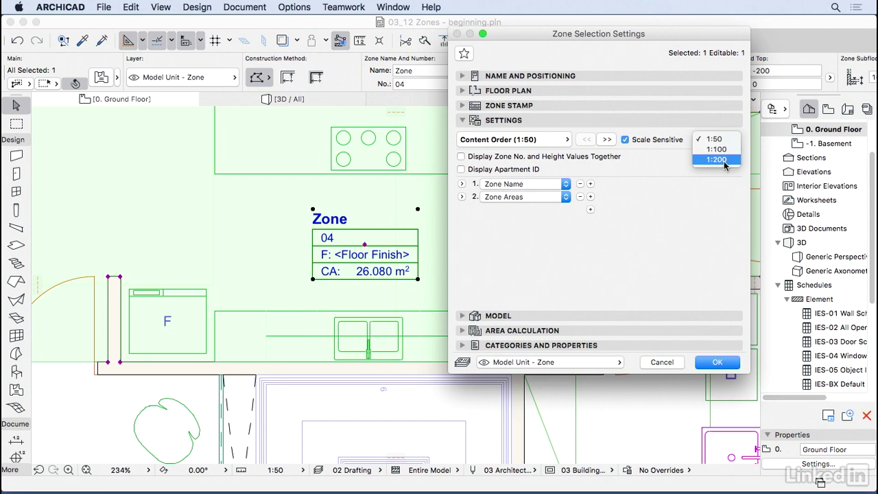
left_click(694, 203)
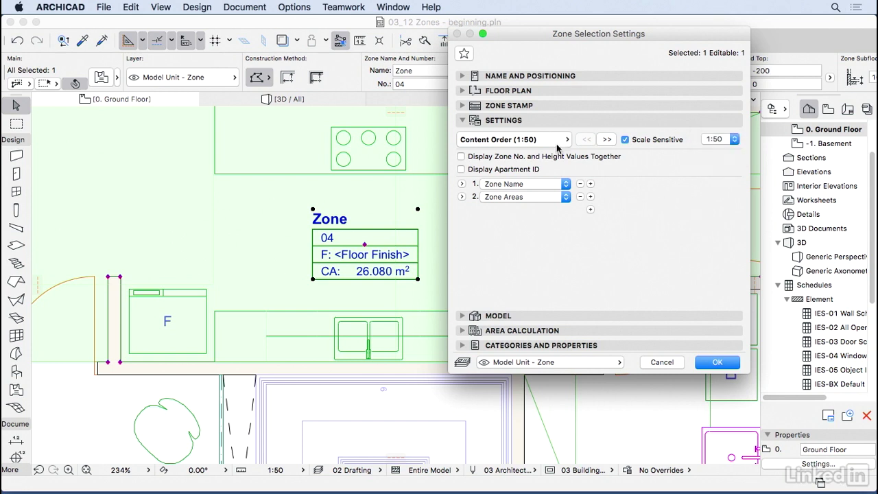
Step: On the Area, Volume page, change the Calculated Area Title from CA to 'Area:'
left_click(608, 140)
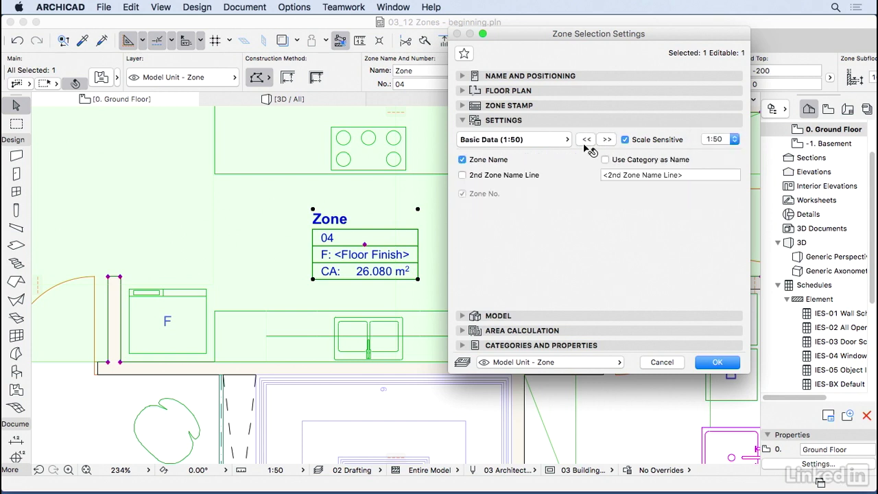
left_click(565, 140)
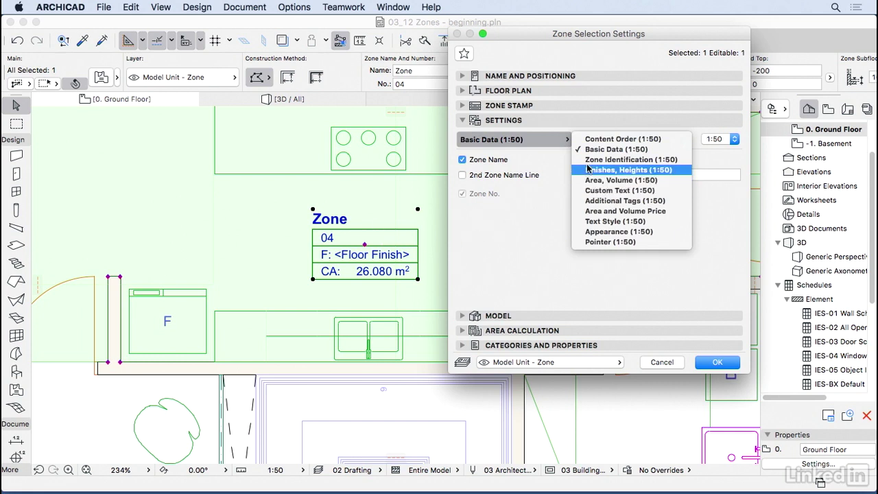
left_click(630, 182)
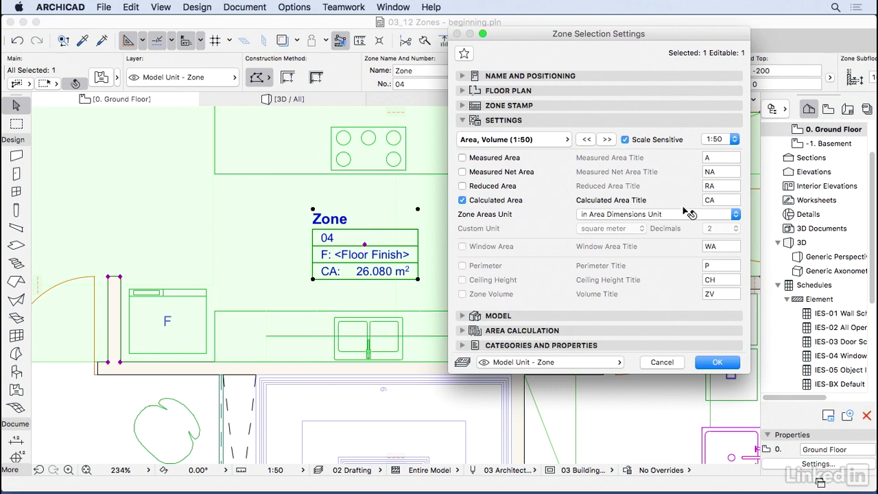
left_click(711, 200)
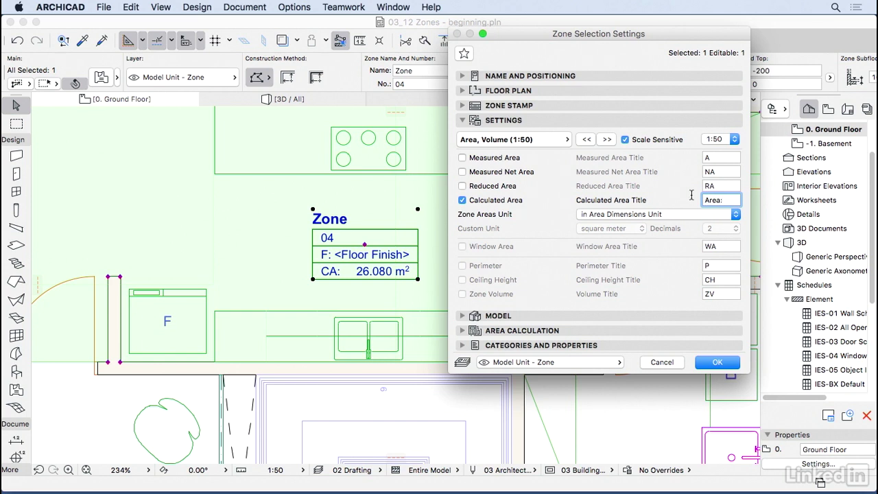
triple_click(729, 200)
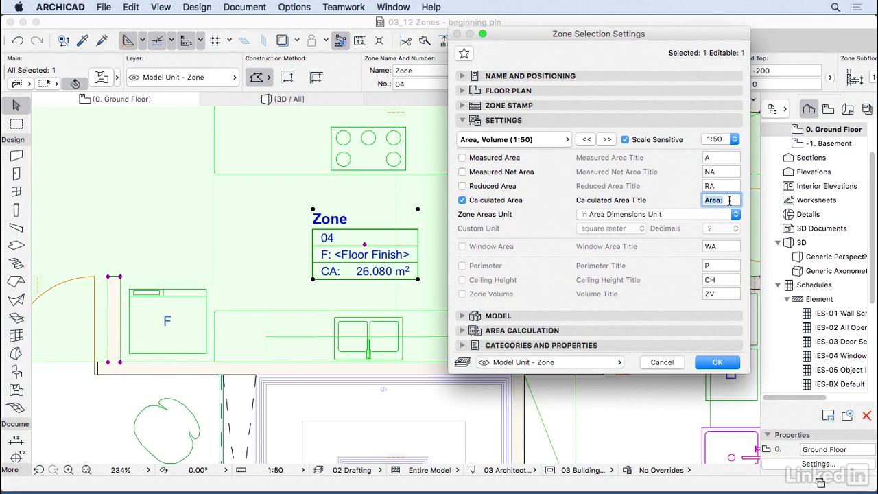
left_click(565, 141)
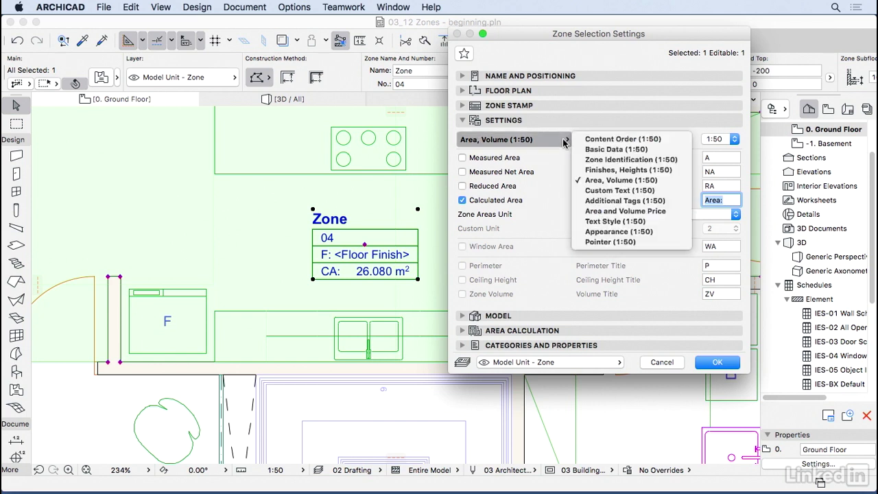
Step: On the Appearance page, set the stamp Frame Style to frameless
left_click(632, 232)
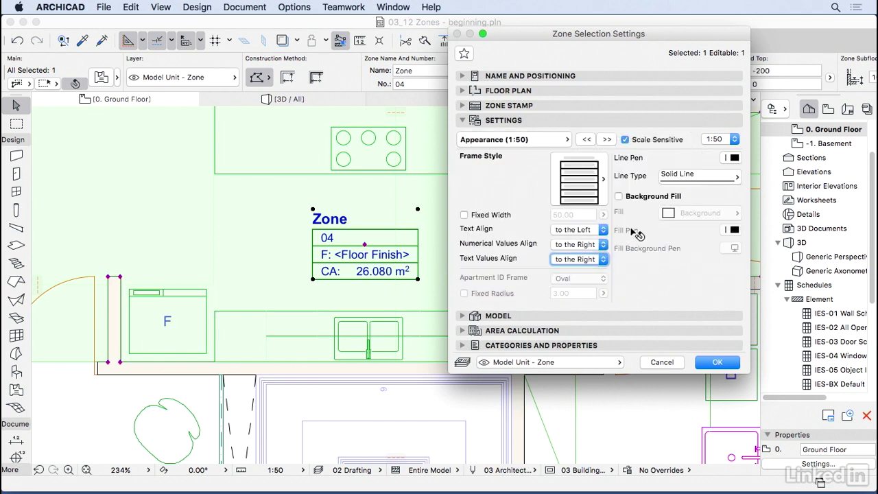
left_click(581, 184)
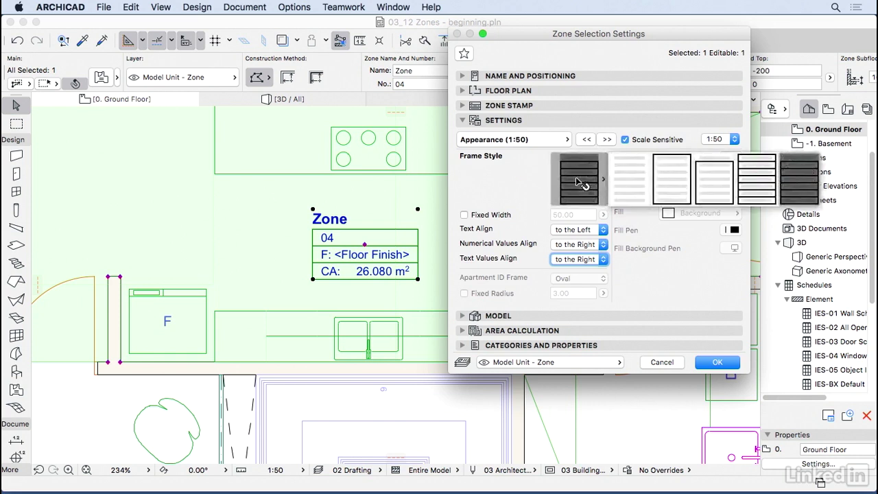
left_click(628, 183)
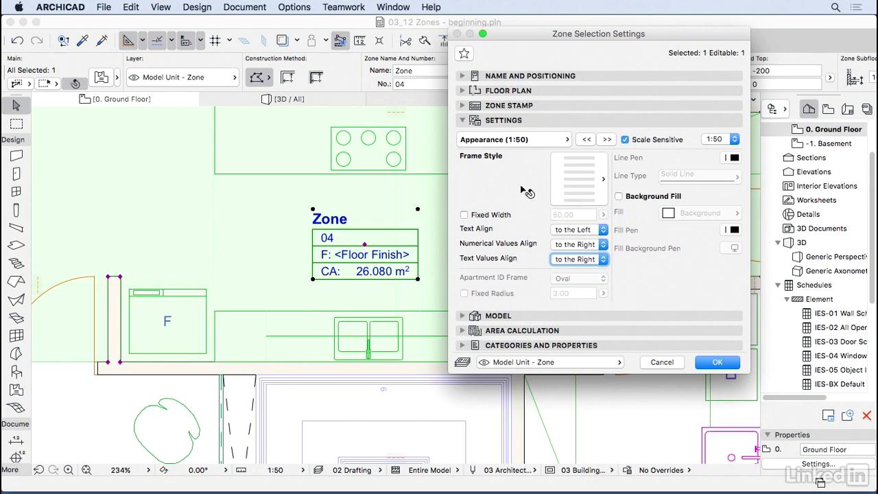
Step: Check the Zone Stamp preview showing only Kitchen and Area: 26.080 m²
left_click(529, 123)
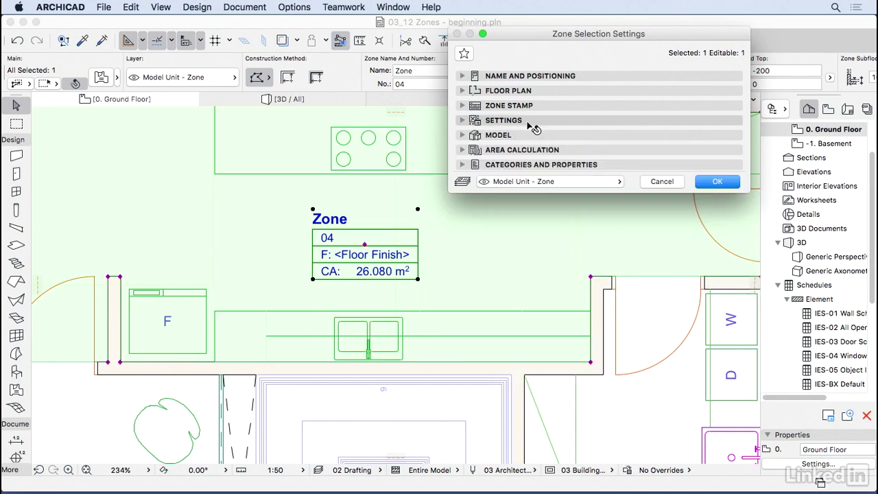
left_click(534, 110)
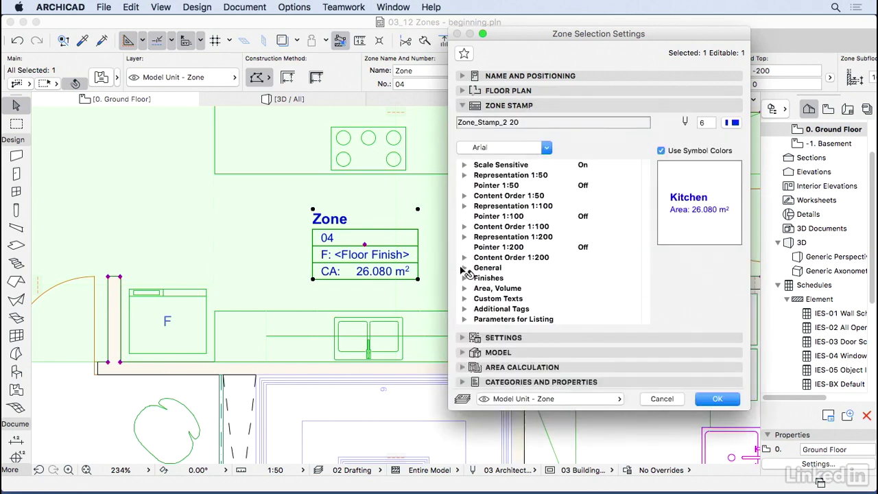
left_click(466, 237)
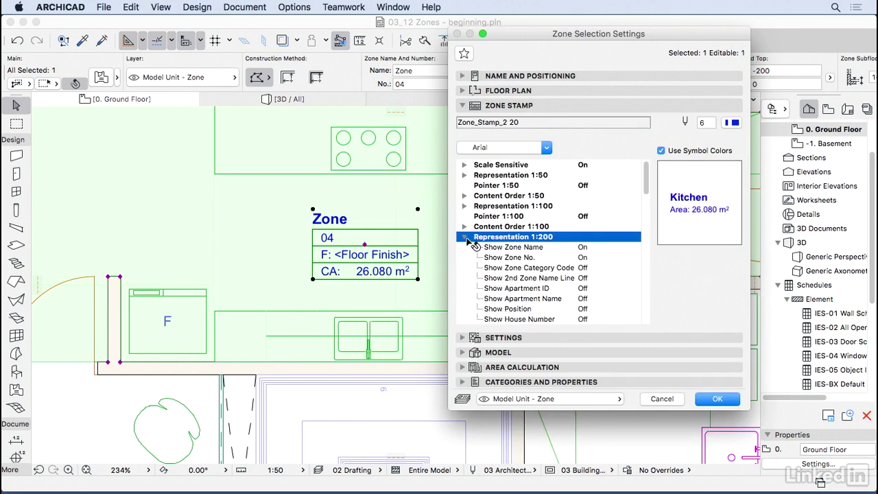
left_click(466, 237)
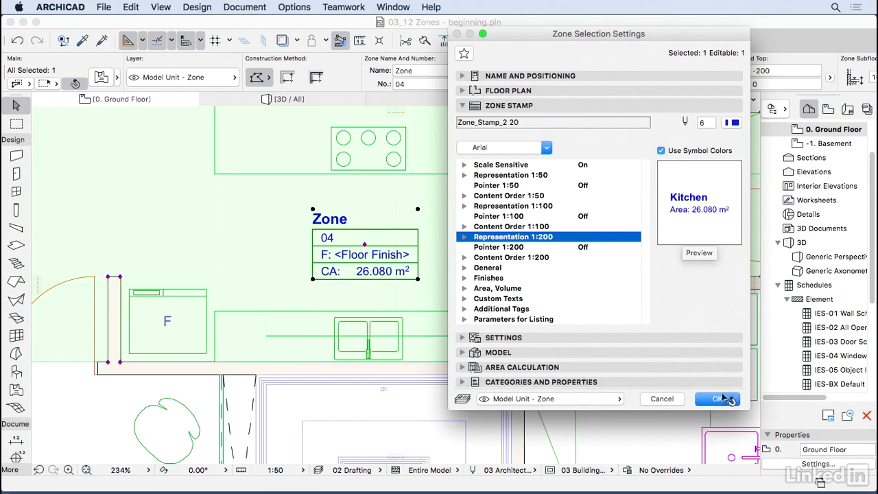
Step: Apply the stamp changes so the Kitchen zone shows only its name and Area: 26.080 m², then deselect it
left_click(725, 400)
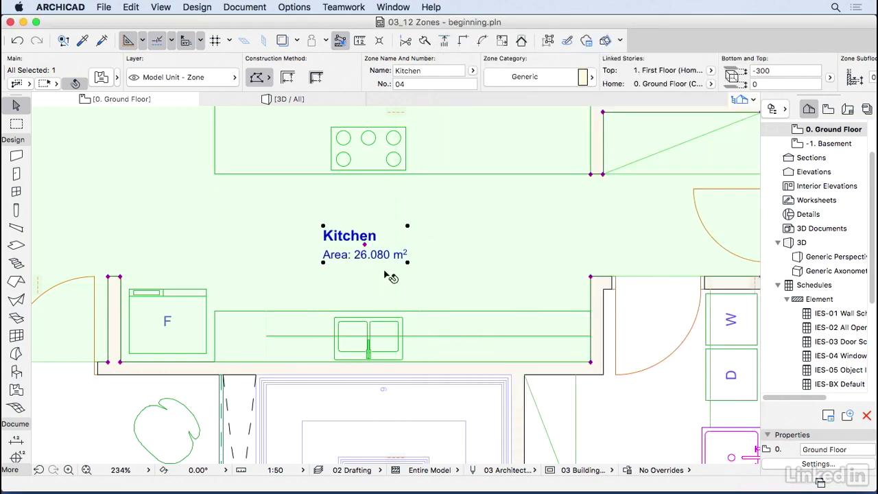
key("super+apostrophe")
left_click(522, 320)
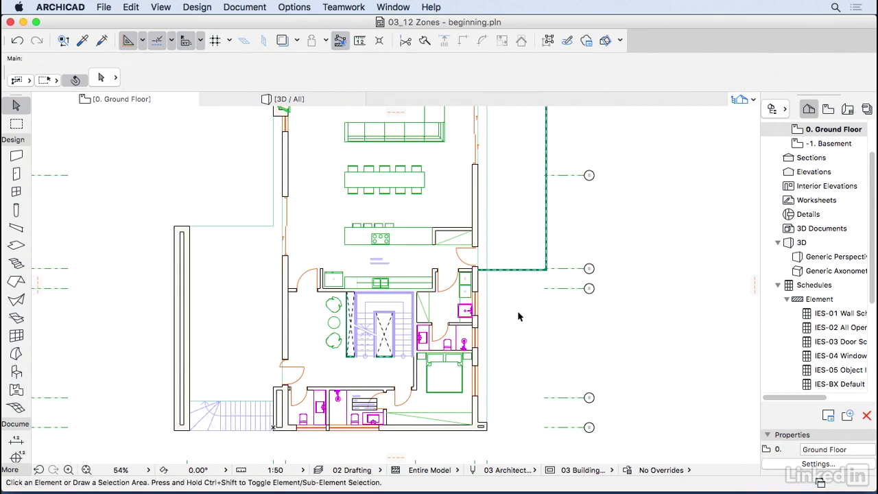